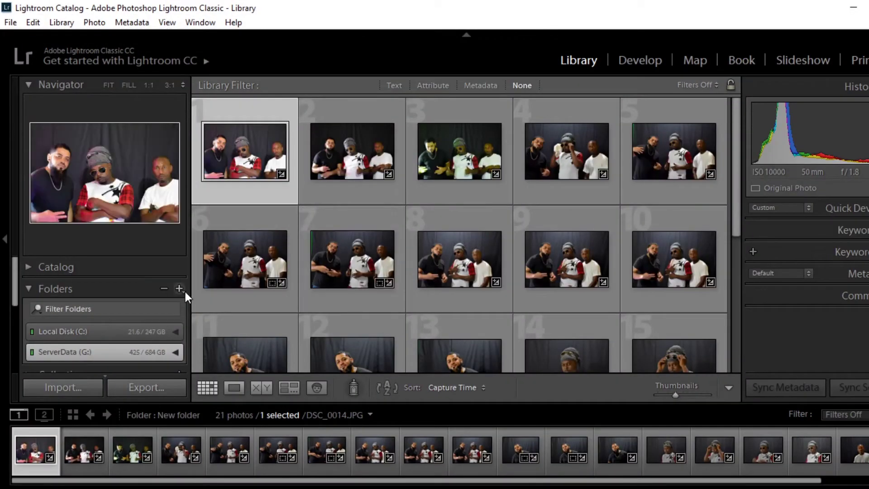
# Step: Choose Pictures > Sony 6400 as the folder to add to the Lightroom catalog
pyautogui.click(179, 288)
pyautogui.click(202, 320)
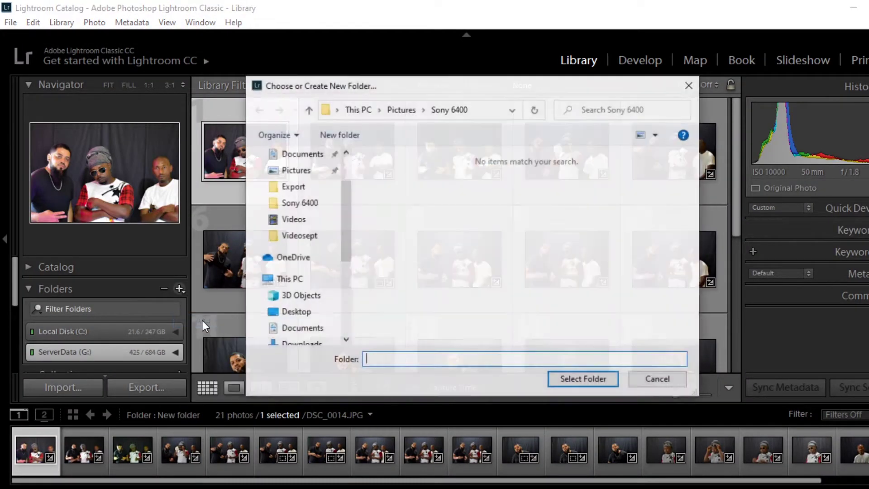
pyautogui.scroll(-2, 343, 218)
pyautogui.click(296, 330)
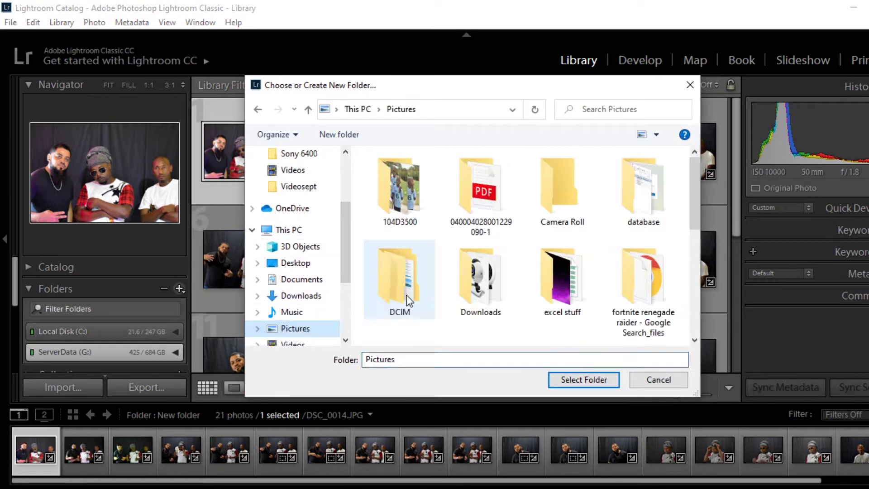
pyautogui.scroll(-5, 409, 301)
pyautogui.doubleClick(385, 305)
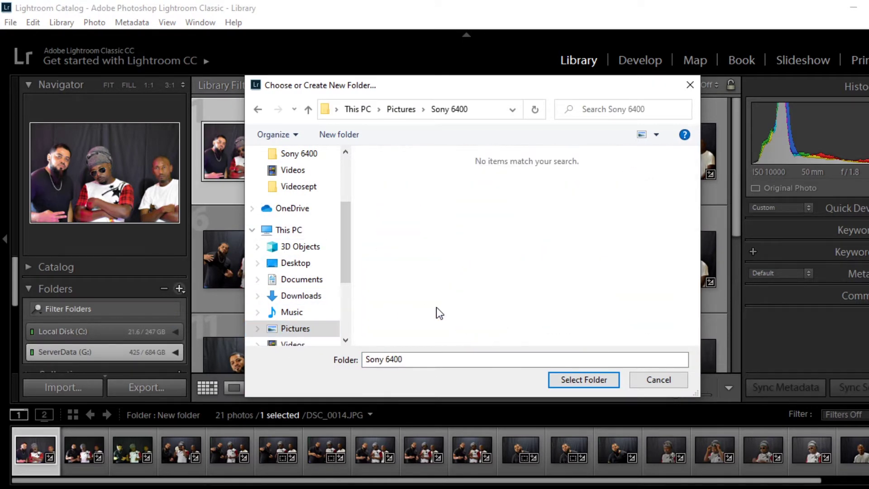
pyautogui.click(584, 379)
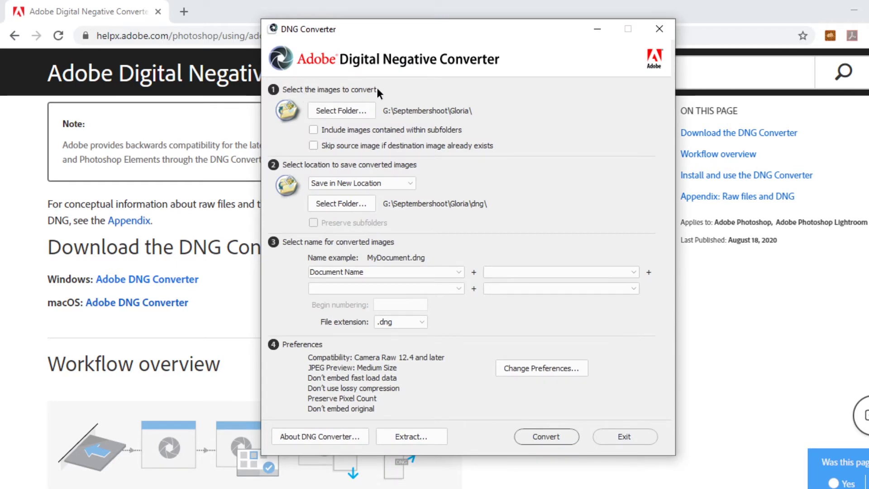
# Step: Set the DNG Converter source folder to Pictures\Sony 6400
pyautogui.click(347, 110)
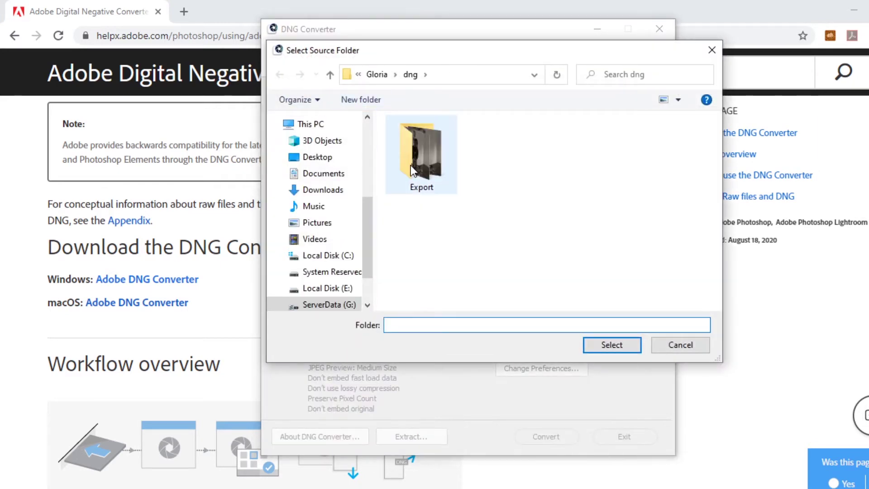
pyautogui.click(327, 225)
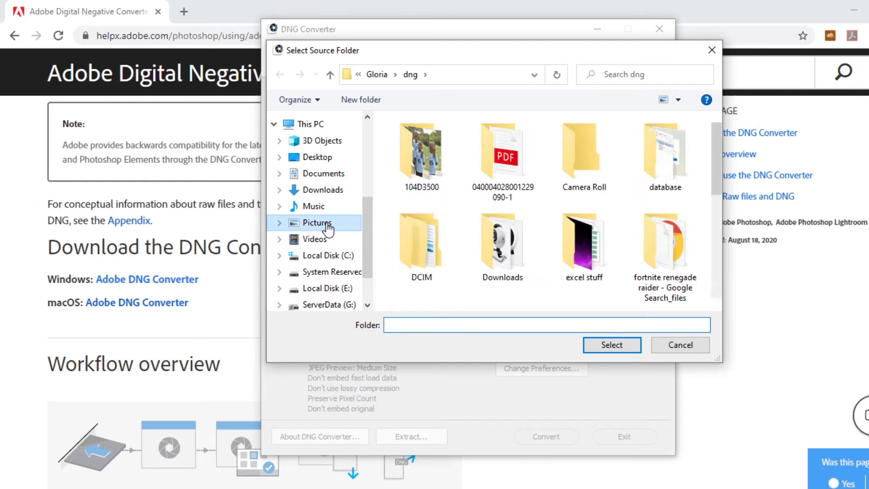
pyautogui.scroll(-5, 485, 234)
pyautogui.click(422, 281)
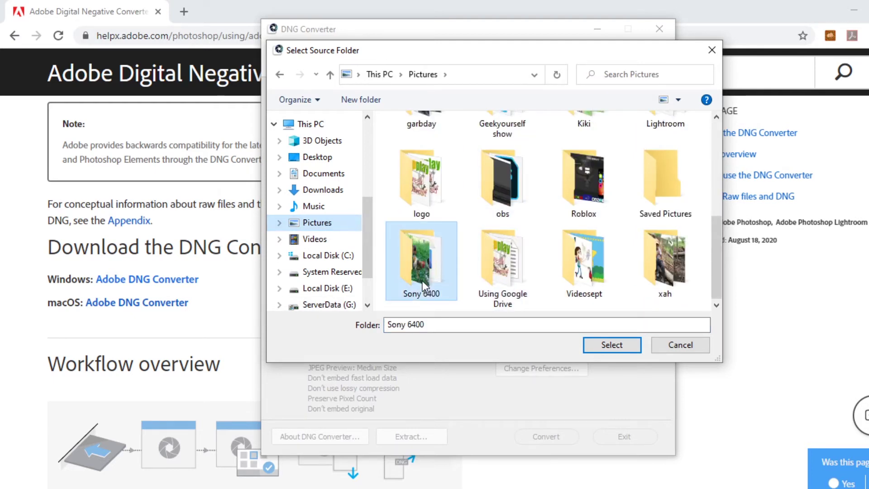
pyautogui.click(602, 349)
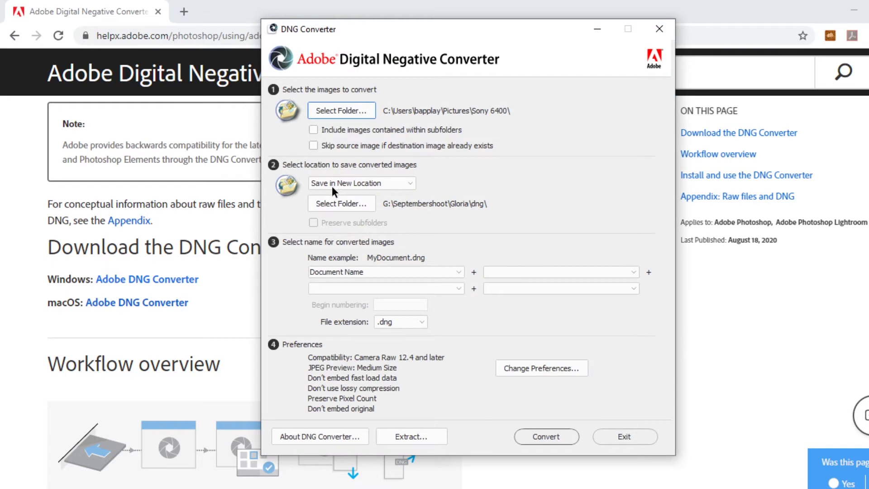
# Step: Create a DNGFiles folder inside Sony 6400 and make it the save location
pyautogui.click(356, 209)
pyautogui.click(322, 294)
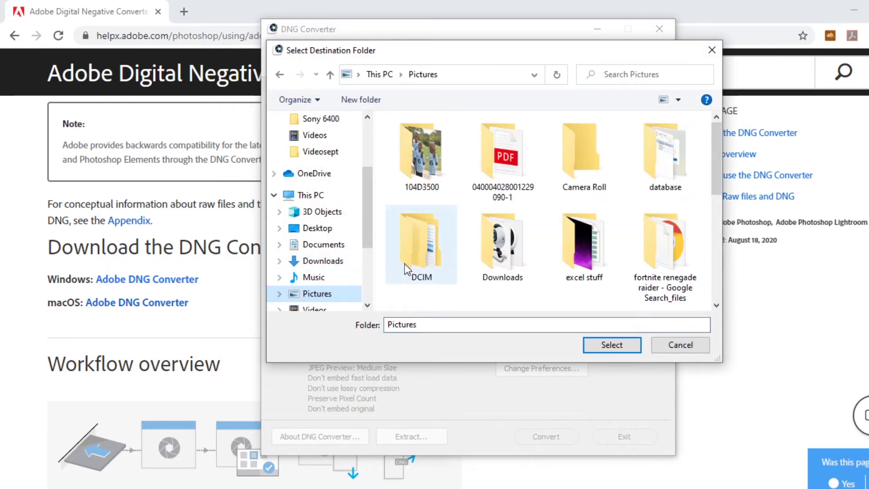
pyautogui.scroll(-5, 453, 262)
pyautogui.doubleClick(428, 275)
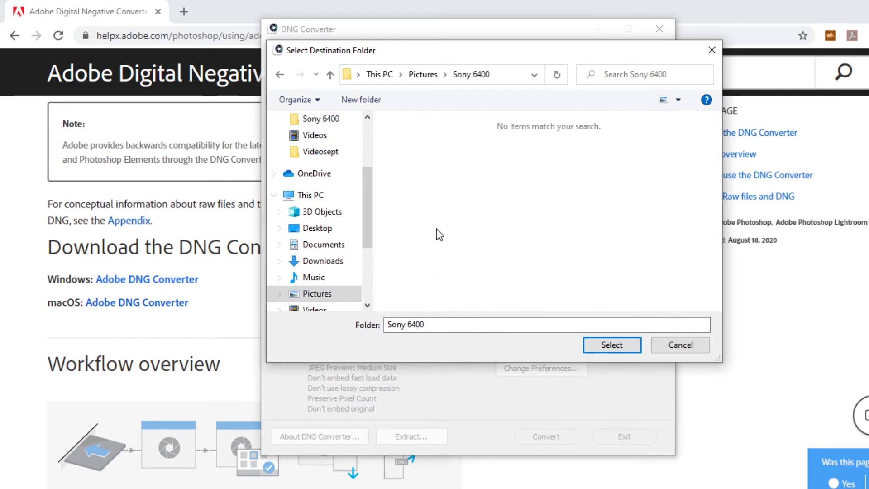
pyautogui.click(377, 100)
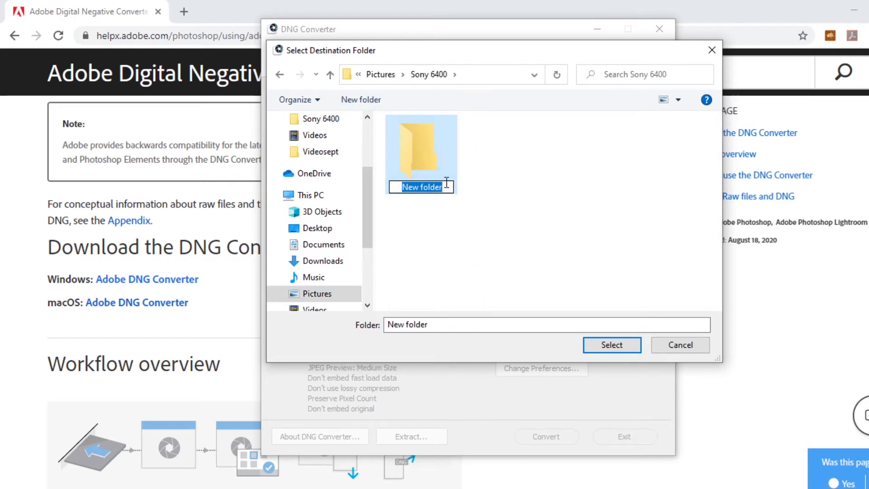
pyautogui.write('DNG')
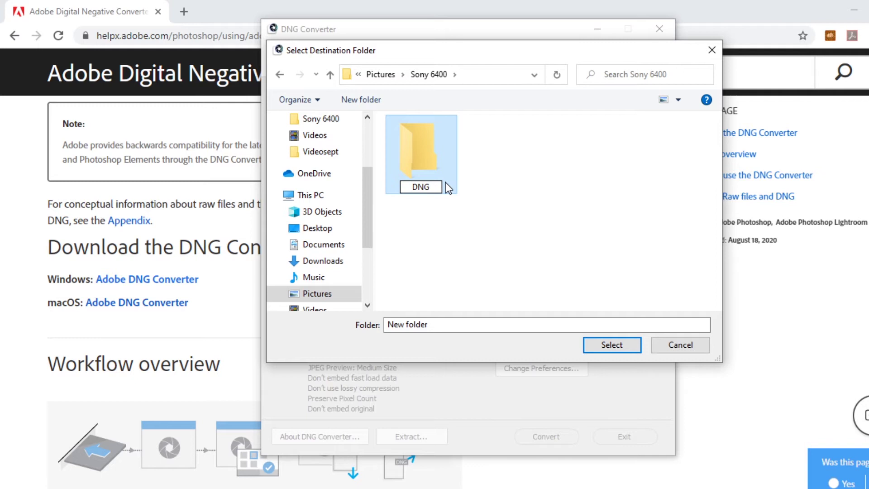
pyautogui.write('Files')
pyautogui.press('Return')
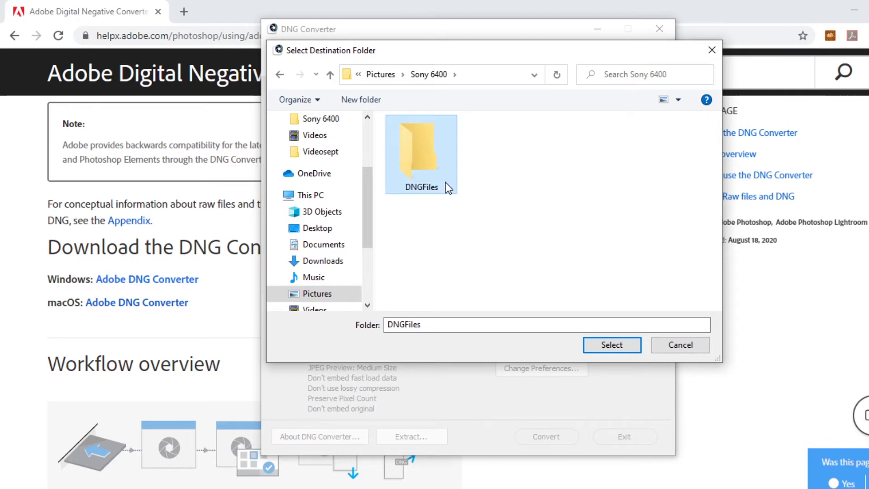
pyautogui.doubleClick(449, 188)
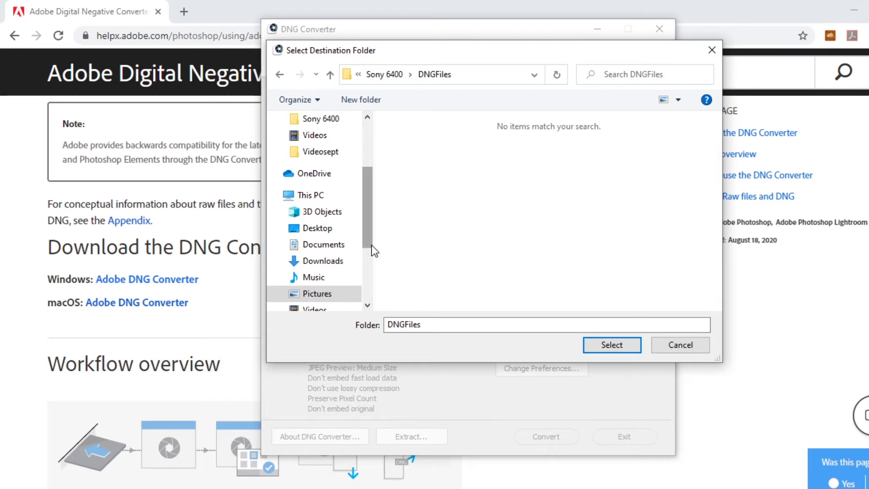
pyautogui.click(589, 347)
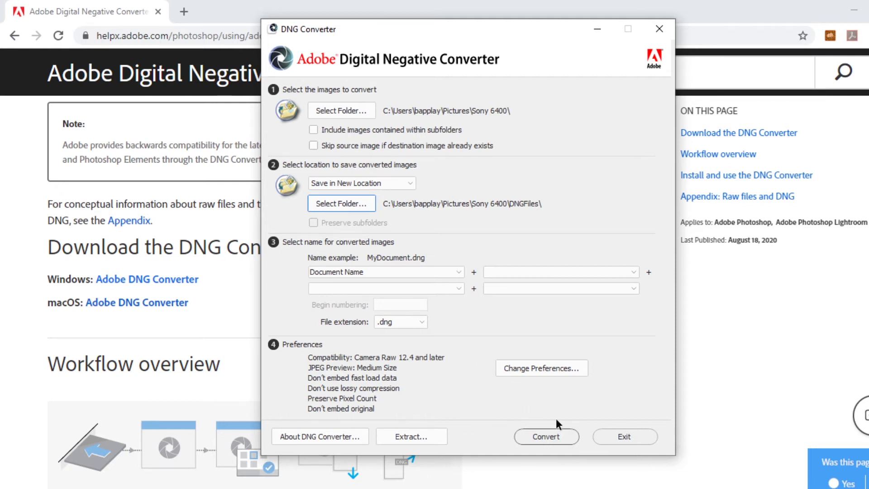
# Step: Start the DNG conversion of all nine ARW raws from Sony 6400
pyautogui.moveTo(485, 488)
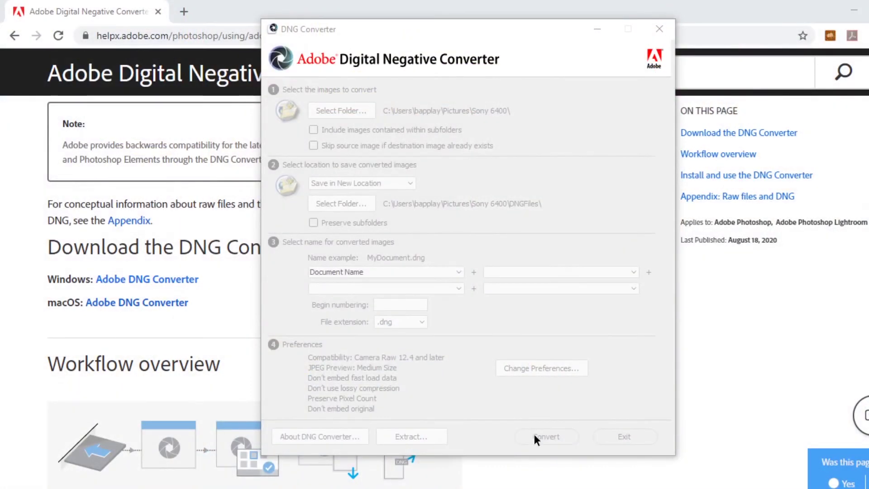
pyautogui.click(551, 436)
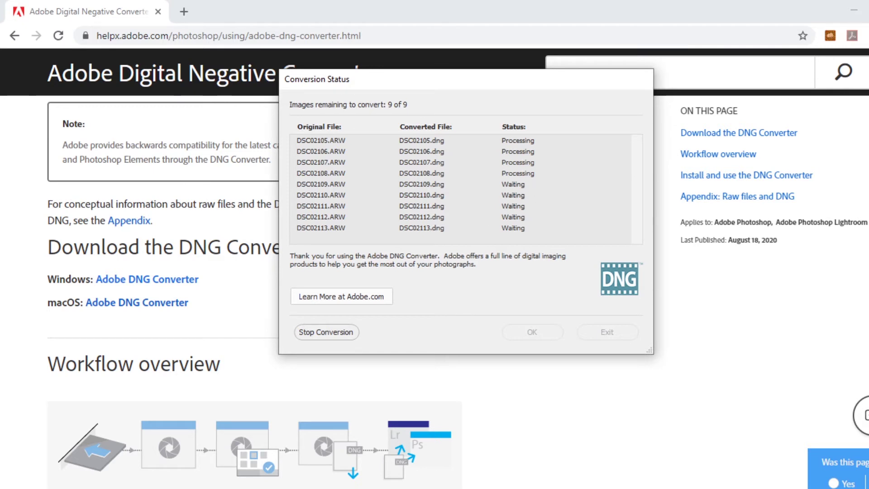
pyautogui.click(351, 462)
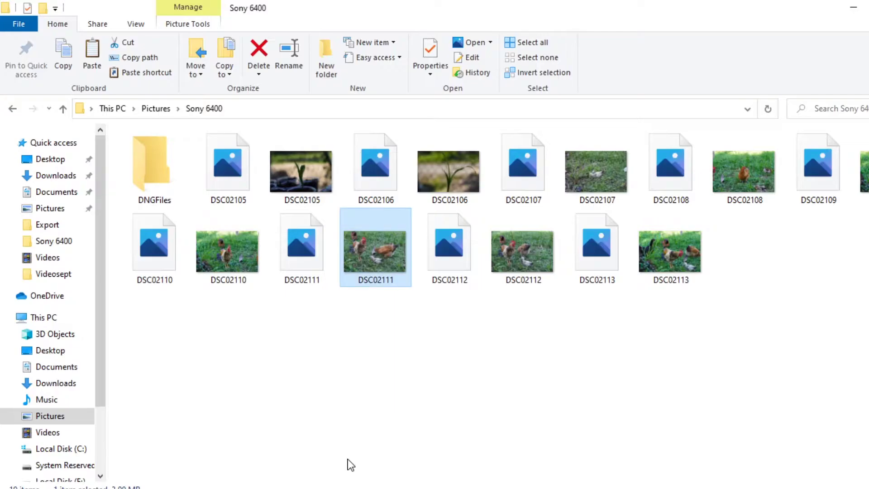
# Step: Open the DNGFiles folder in Explorer to view the nine converted DNG photos
pyautogui.doubleClick(160, 188)
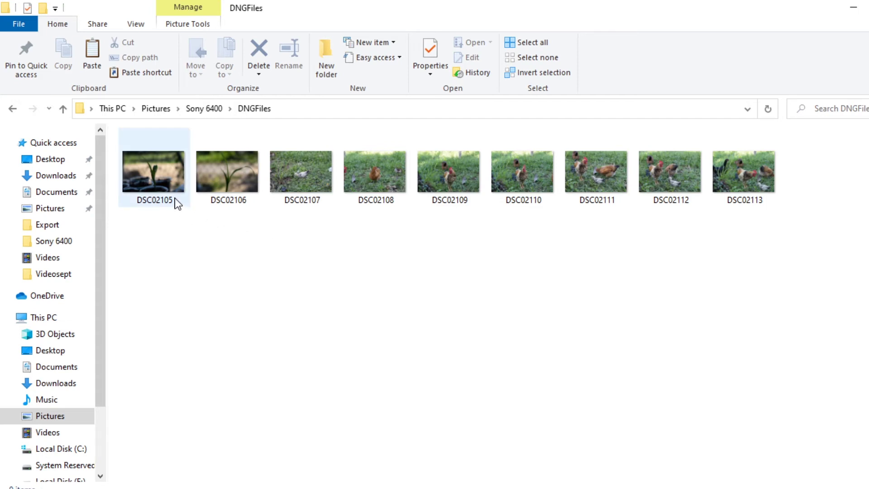
pyautogui.moveTo(175, 197)
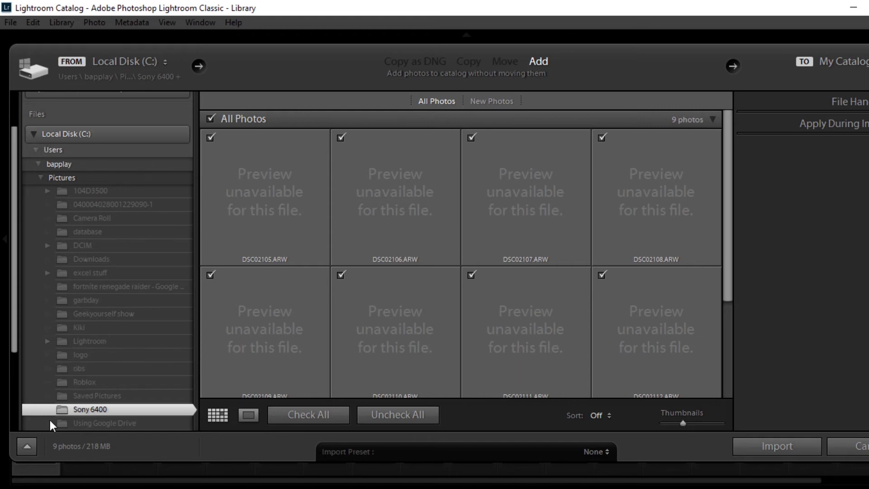
# Step: Cancel the ARW import and import the nine DNG photos from DNGFiles instead
pyautogui.click(846, 449)
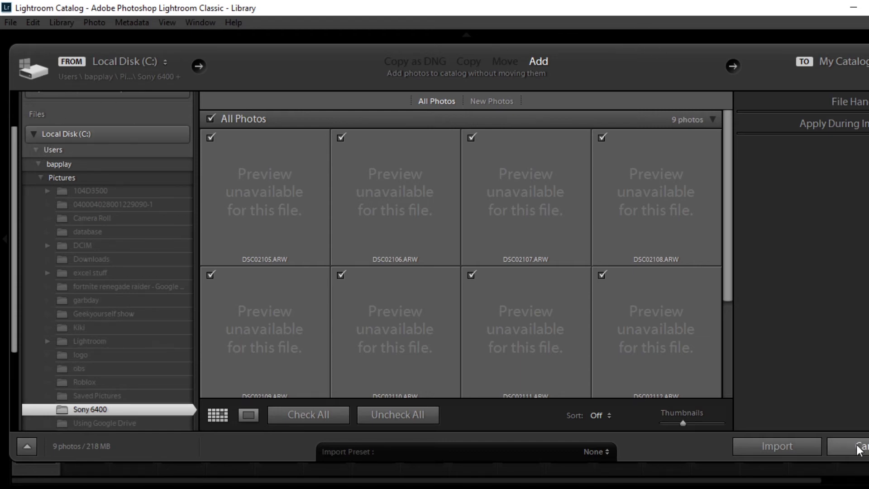
pyautogui.click(178, 288)
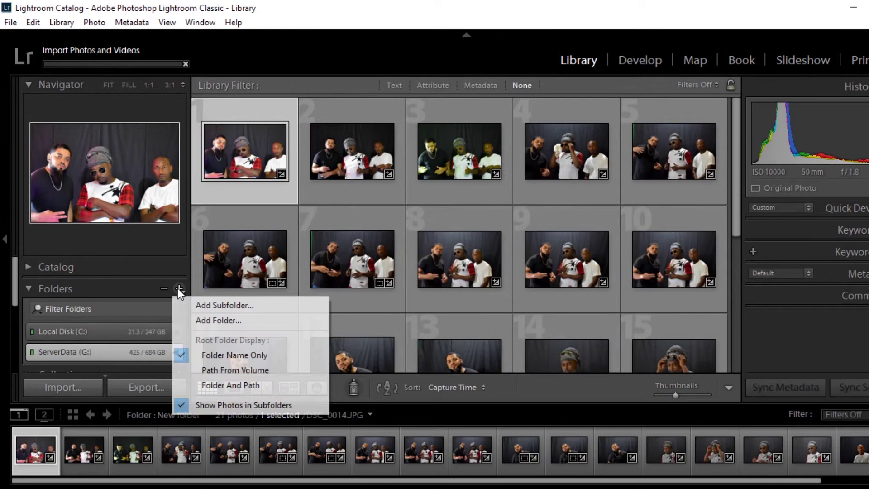
pyautogui.click(221, 317)
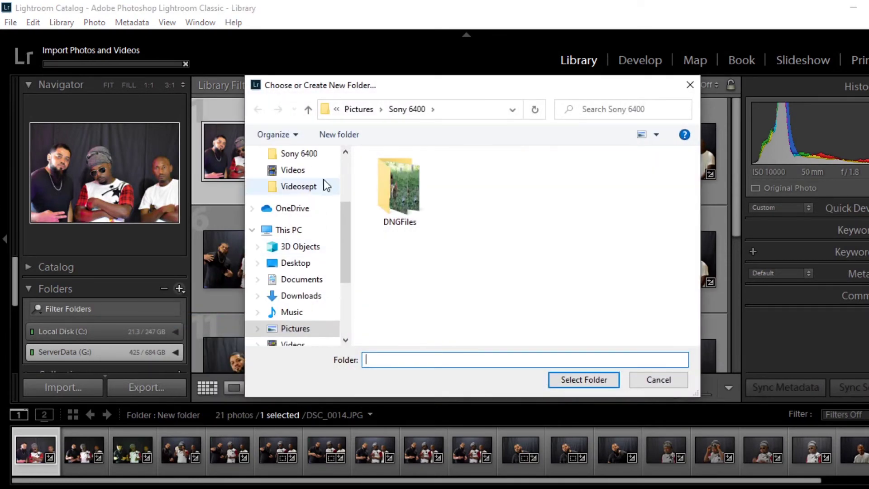
pyautogui.doubleClick(403, 187)
pyautogui.click(584, 380)
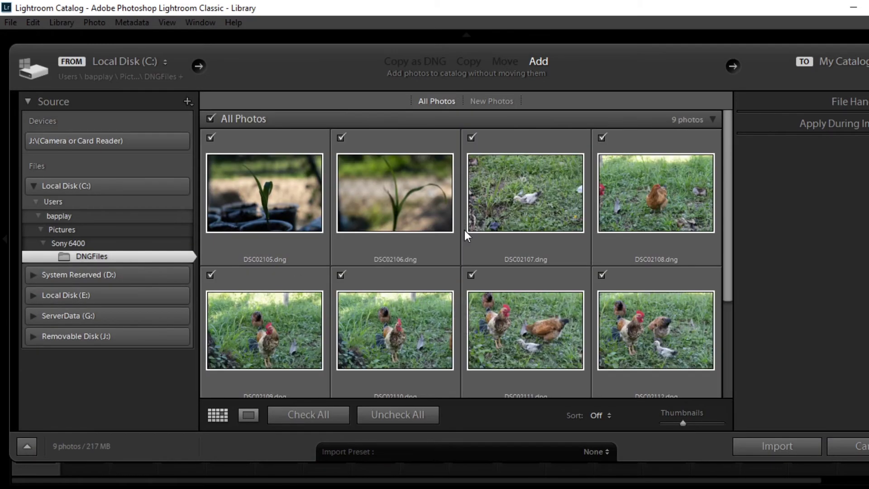
pyautogui.scroll(-3, 499, 230)
pyautogui.scroll(3, 510, 229)
pyautogui.click(777, 446)
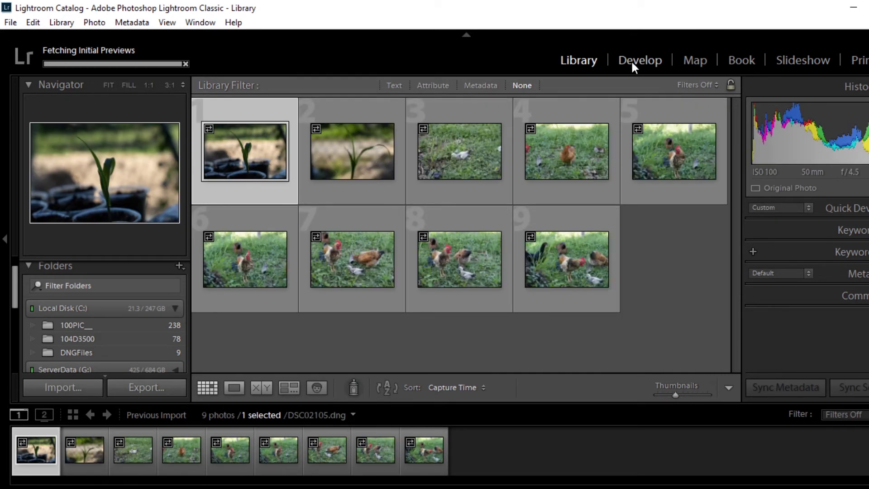
# Step: In Develop, set the seedling photo's Exposure to +0.95 and Shadows to +48
pyautogui.click(639, 62)
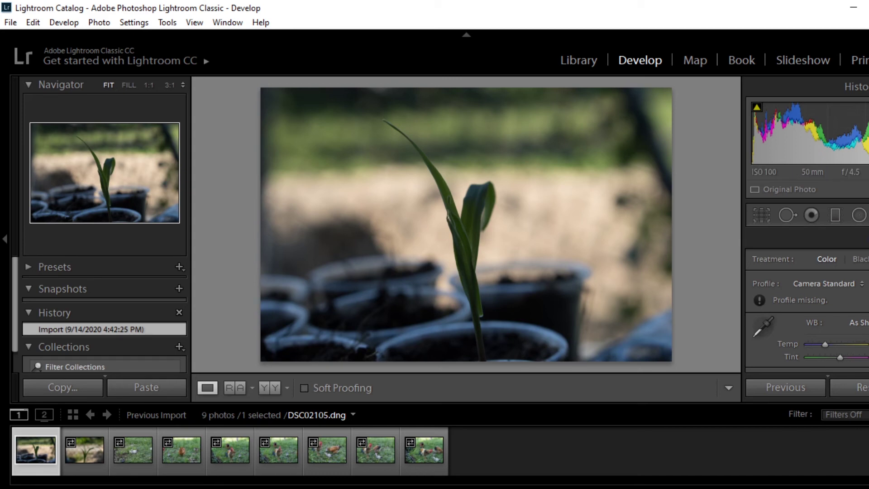
pyautogui.scroll(-3, 815, 299)
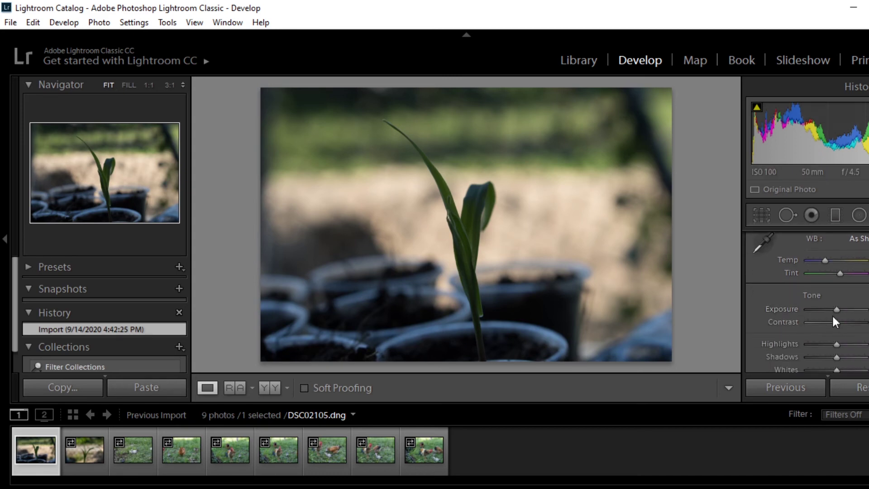
pyautogui.moveTo(838, 309); pyautogui.dragTo(841, 313)
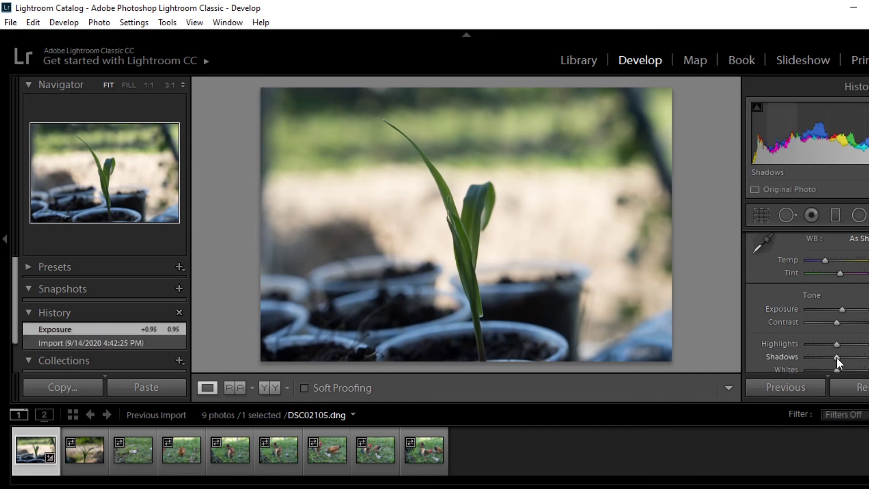
pyautogui.moveTo(837, 357)
pyautogui.mouseDown()
pyautogui.moveTo(824, 357)
pyautogui.moveTo(852, 362)
pyautogui.mouseUp()
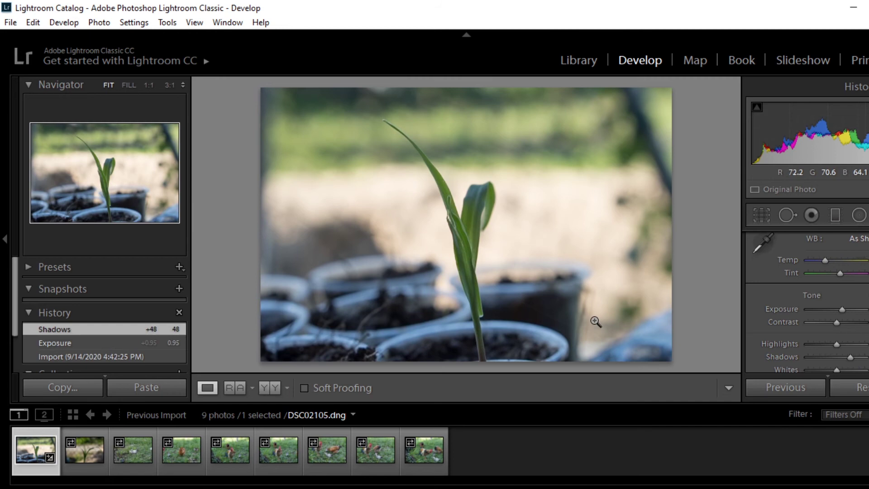
pyautogui.moveTo(484, 488)
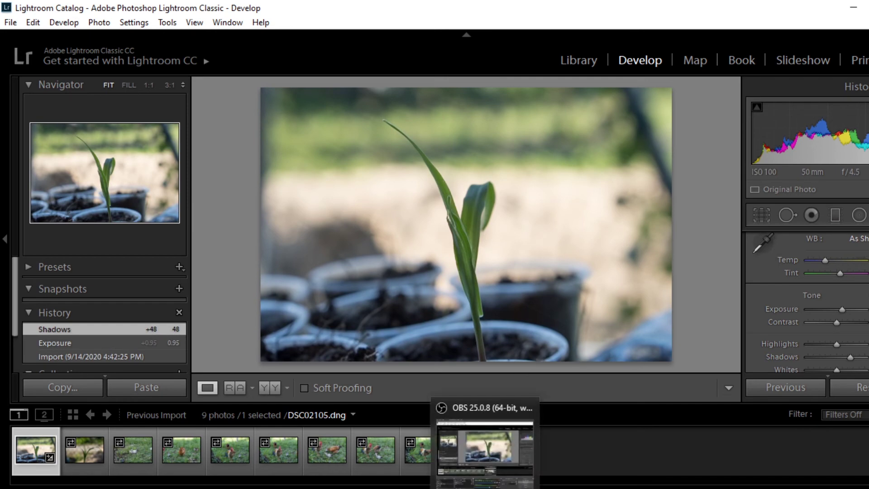